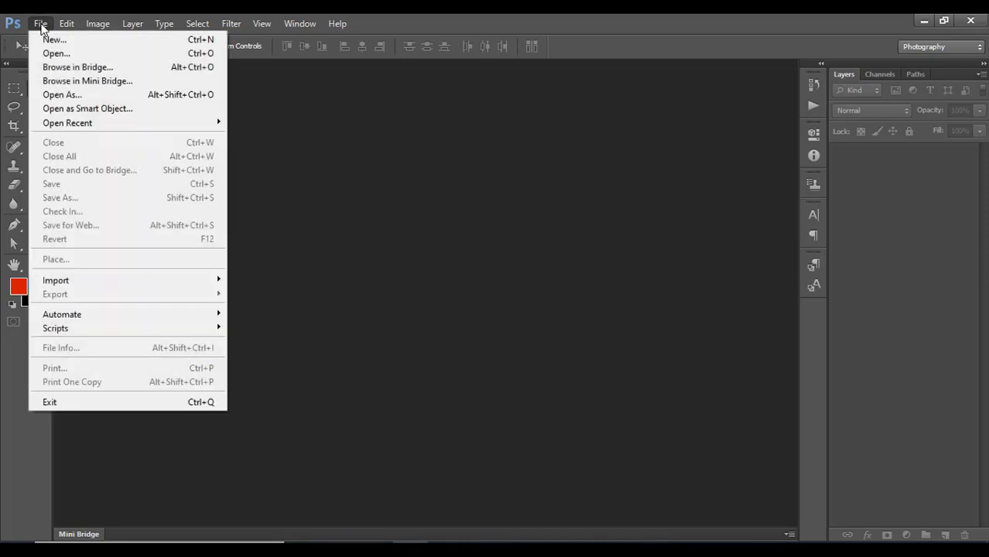
Create a new 2560 × 1729 pixel RGB document at 72 pixels/inch with white background contents.
{"action": "left_click", "coordinate": [54, 40]}
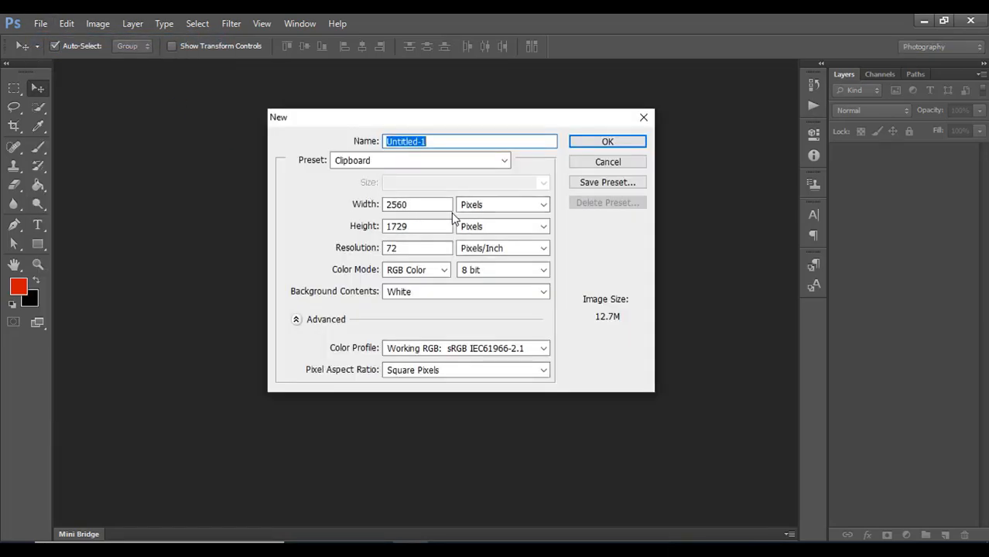
{"action": "left_click", "coordinate": [582, 144]}
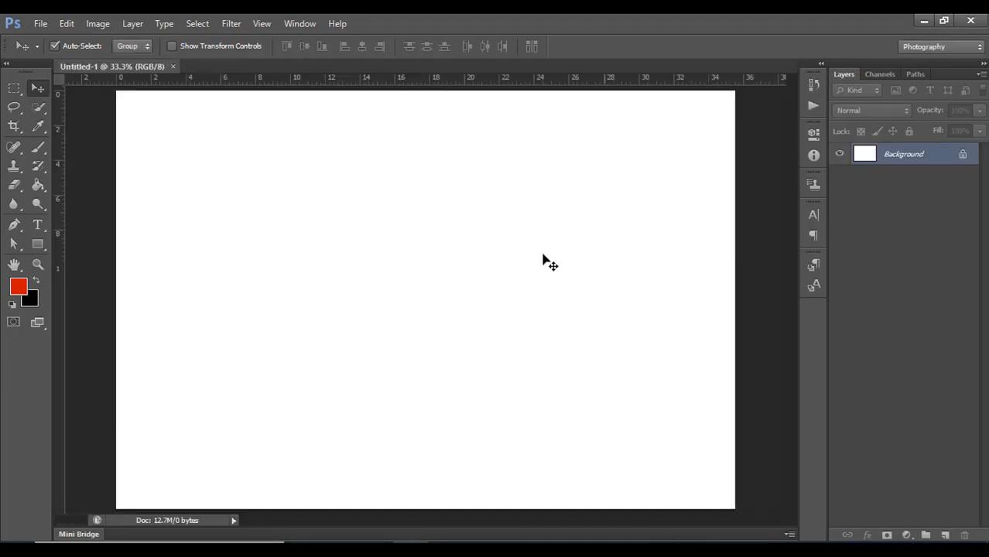
Activate the Gradient tool and open its current gradient in the Gradient Editor.
{"action": "left_click", "coordinate": [39, 186]}
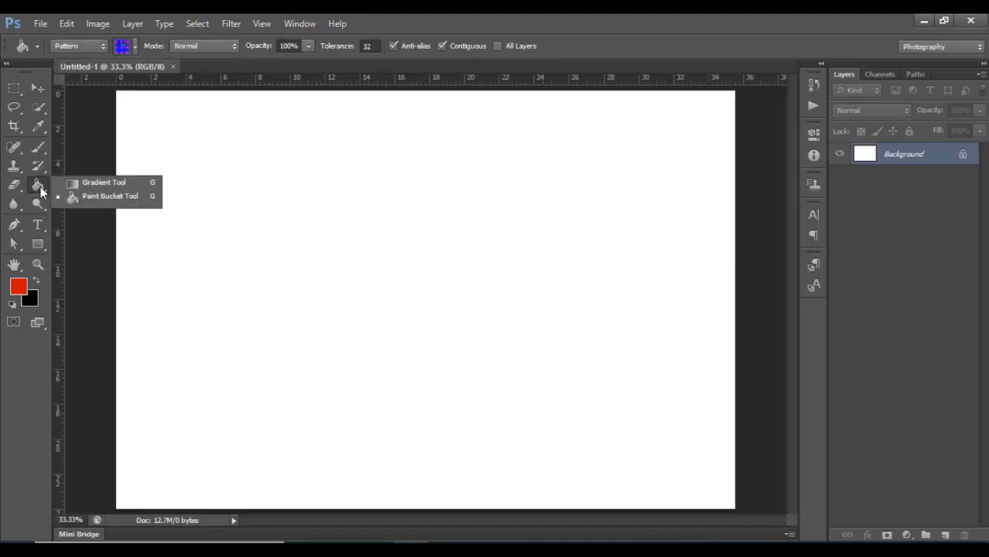
{"action": "left_click", "coordinate": [100, 184]}
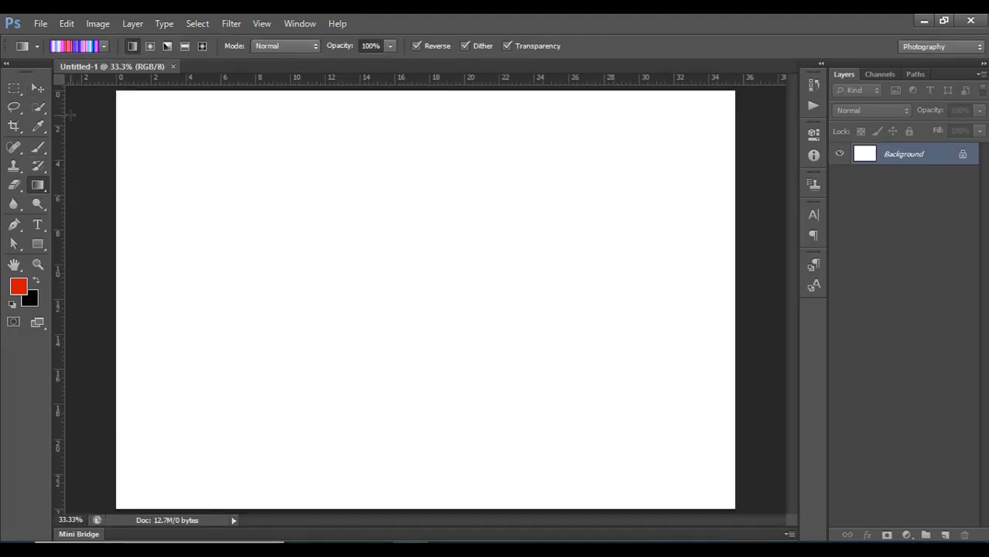
{"action": "left_click", "coordinate": [102, 48]}
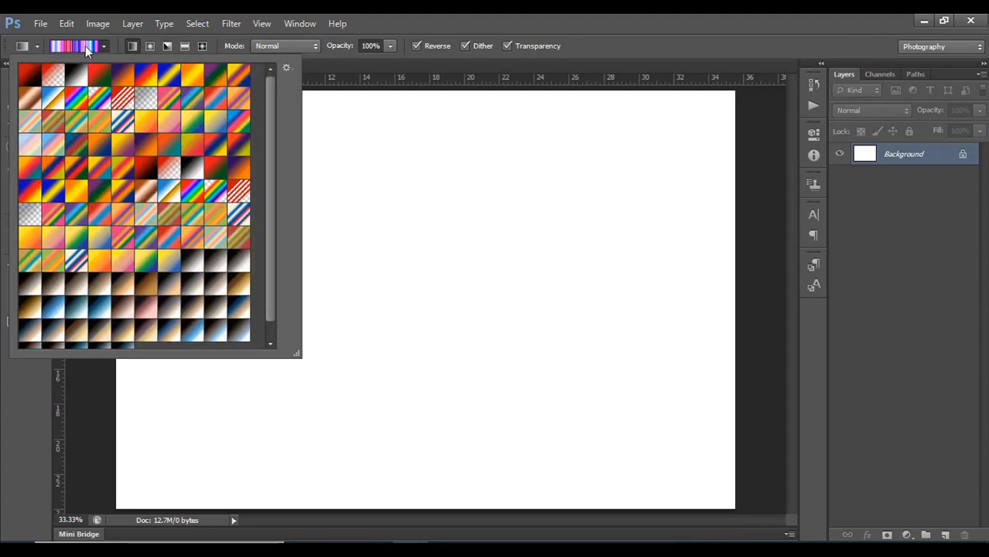
{"action": "key", "text": "Escape"}
{"action": "key", "text": "i"}
{"action": "left_click", "coordinate": [84, 45]}
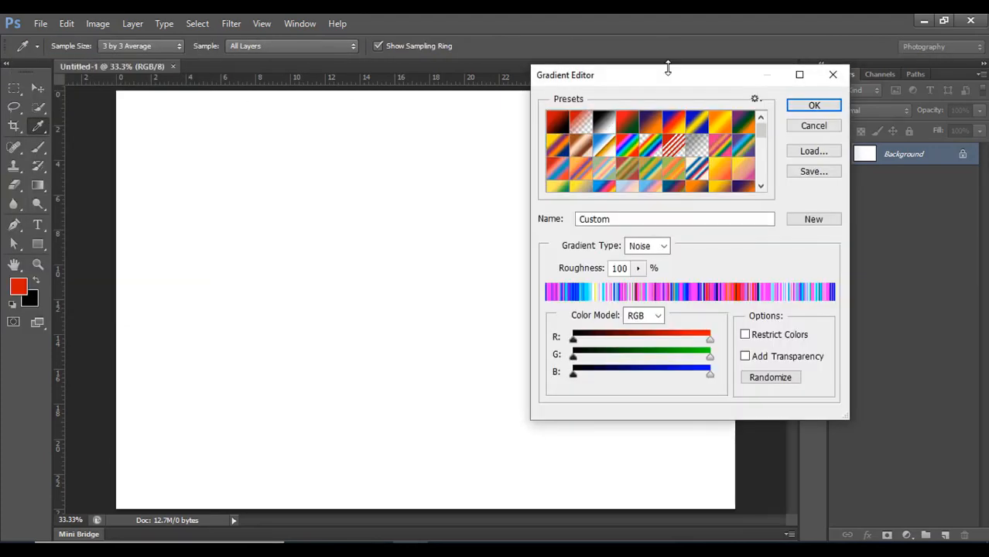
{"action": "left_click_drag", "start_coordinate": [672, 81], "coordinate": [608, 77]}
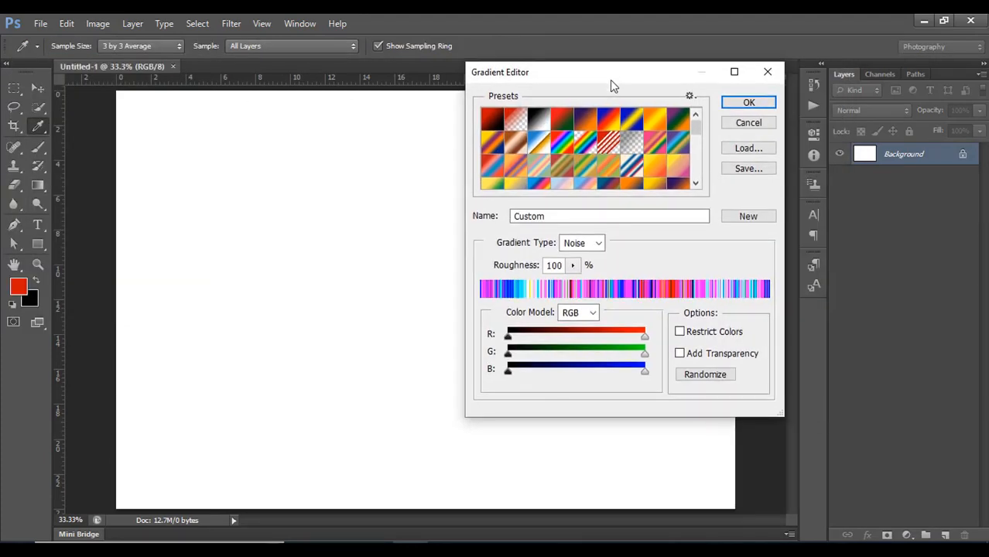
Turn the Blue, Red, Yellow preset into a Noise gradient with 100% roughness and apply it horizontally across the whole canvas.
{"action": "left_click", "coordinate": [610, 125]}
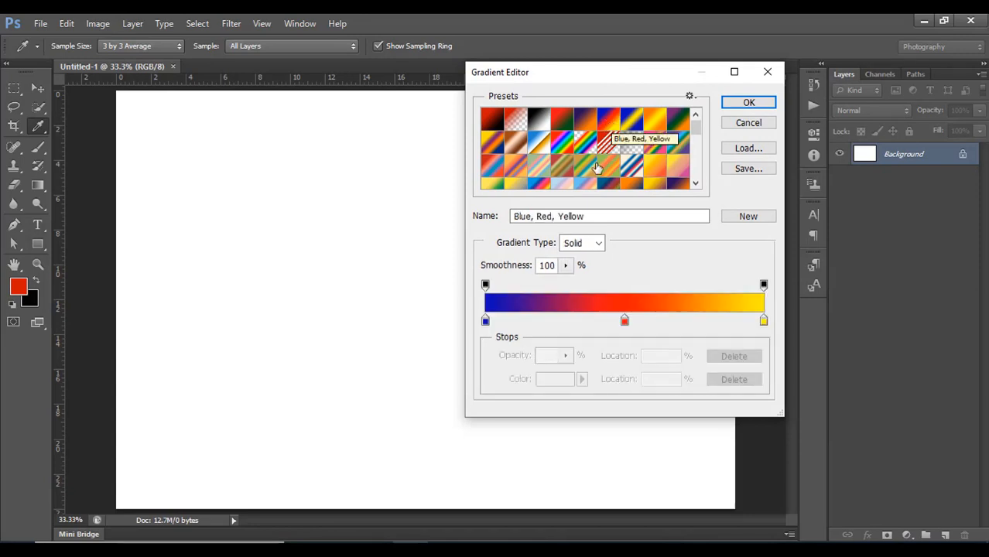
{"action": "left_click", "coordinate": [583, 247]}
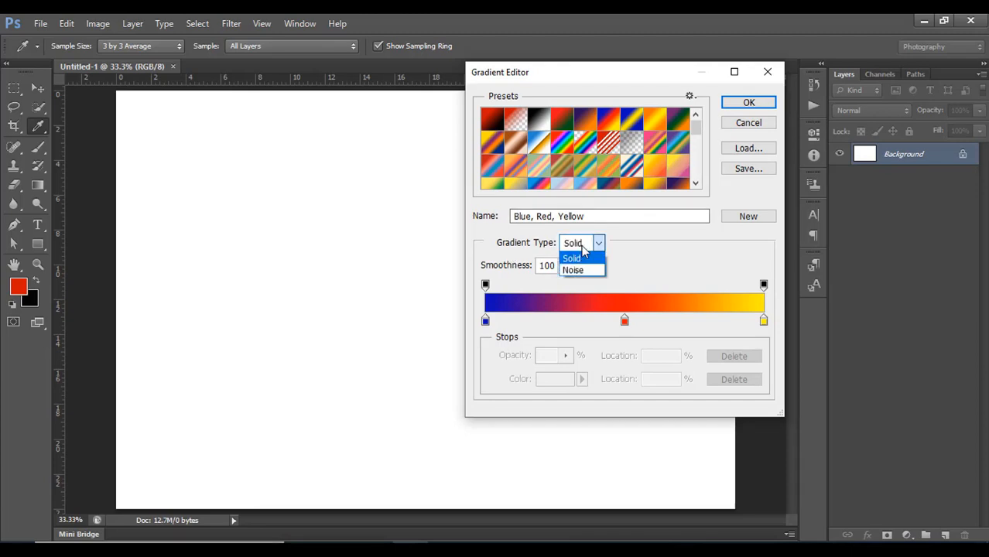
{"action": "left_click", "coordinate": [577, 268]}
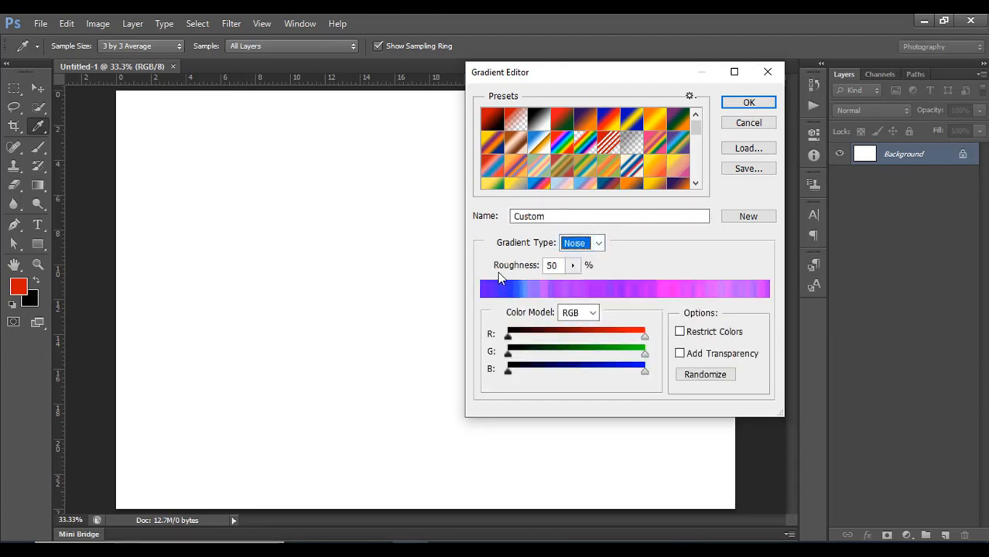
{"action": "left_click_drag", "start_coordinate": [573, 271], "coordinate": [619, 281]}
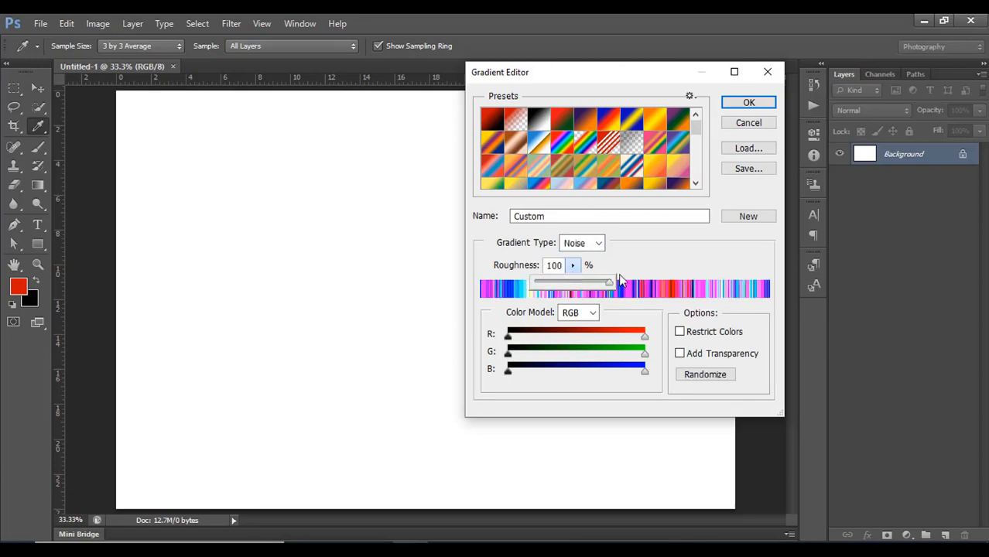
{"action": "left_click", "coordinate": [749, 103]}
{"action": "left_click", "coordinate": [749, 102]}
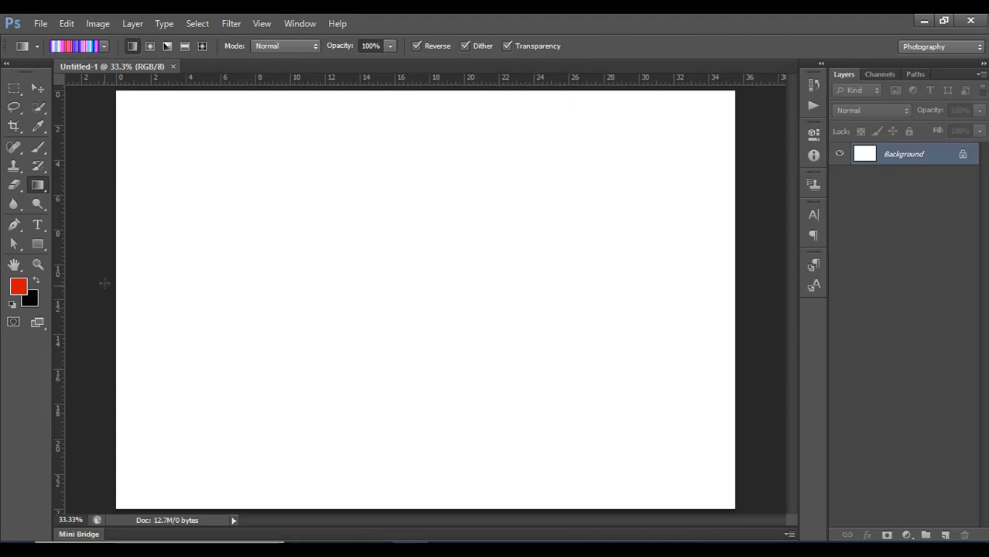
{"action": "left_click_drag", "start_coordinate": [101, 281], "coordinate": [758, 280]}
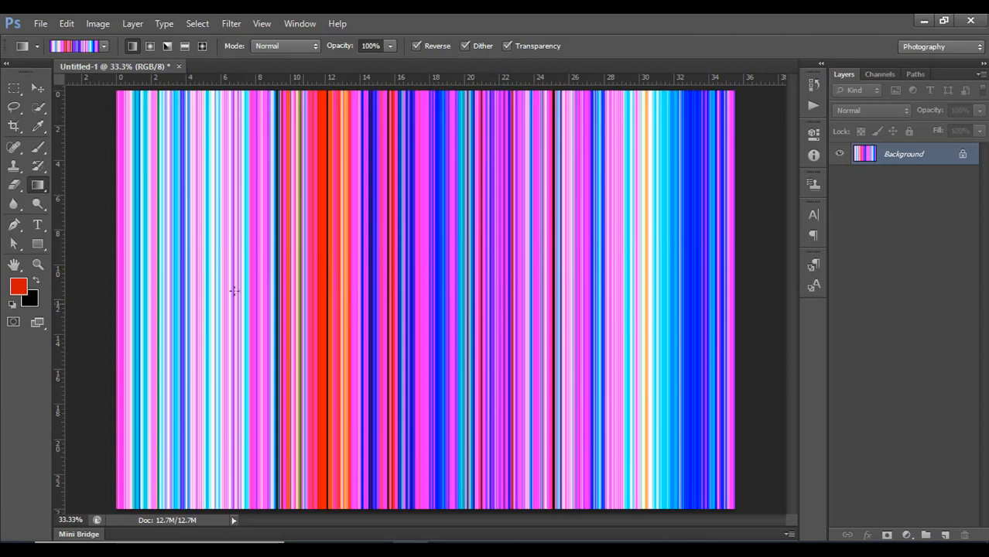
Marquee-select and copy a square of about 286 × 286 pixels near the upper right of the striped canvas.
{"action": "left_click", "coordinate": [14, 88]}
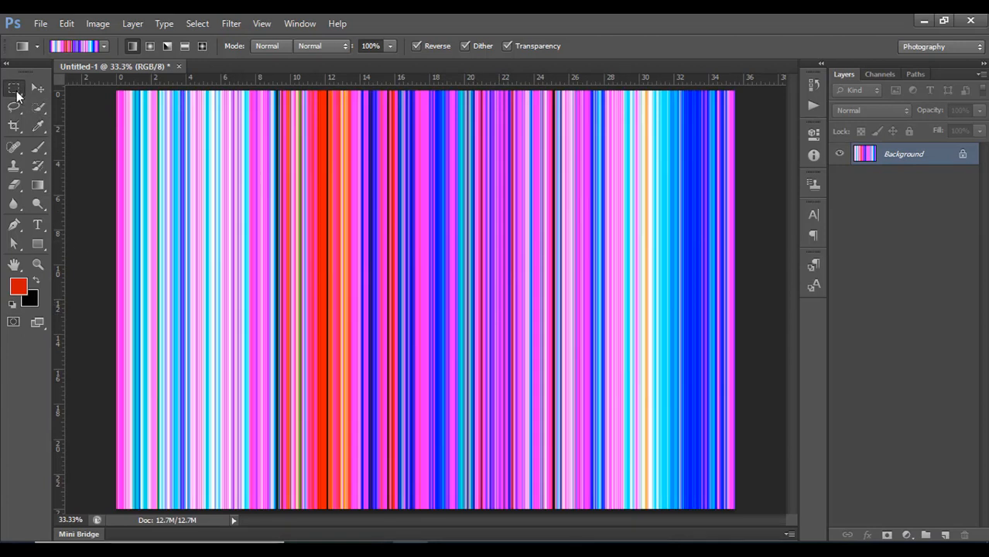
{"action": "left_click", "coordinate": [85, 86]}
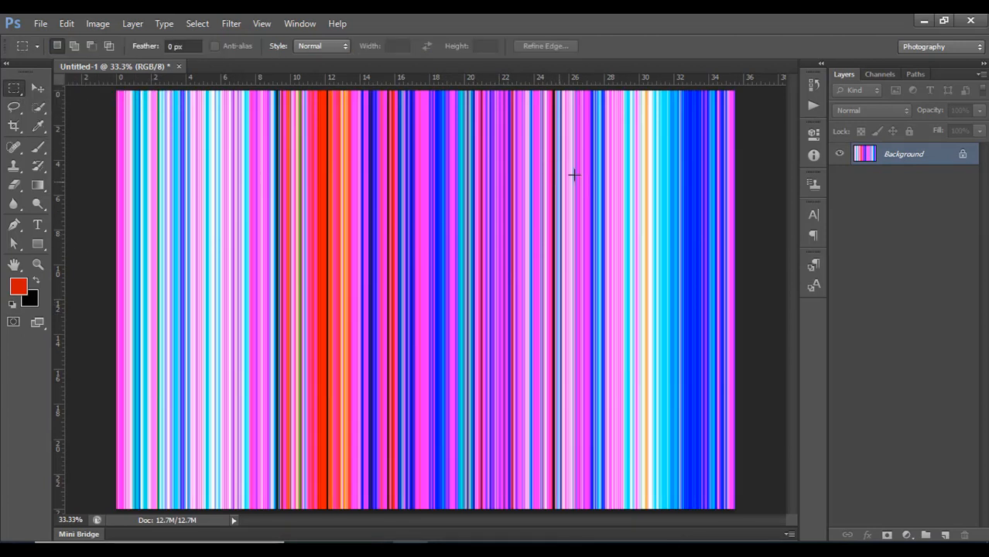
{"action": "left_click_drag", "start_coordinate": [568, 95], "coordinate": [637, 183]}
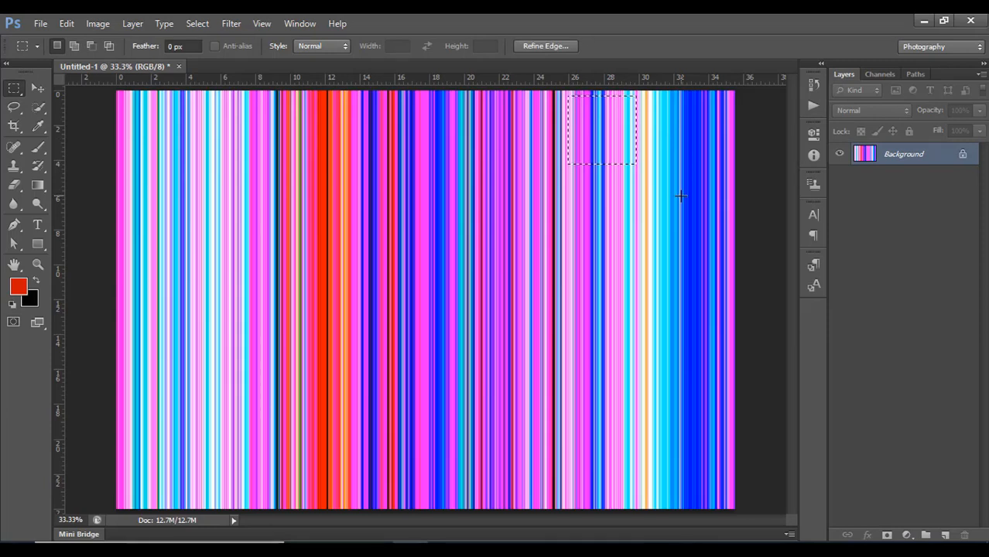
Create a new 286 × 286 pixel document from the Clipboard preset and paste the copied stripes into it.
{"action": "left_click", "coordinate": [43, 25]}
{"action": "left_click", "coordinate": [48, 39]}
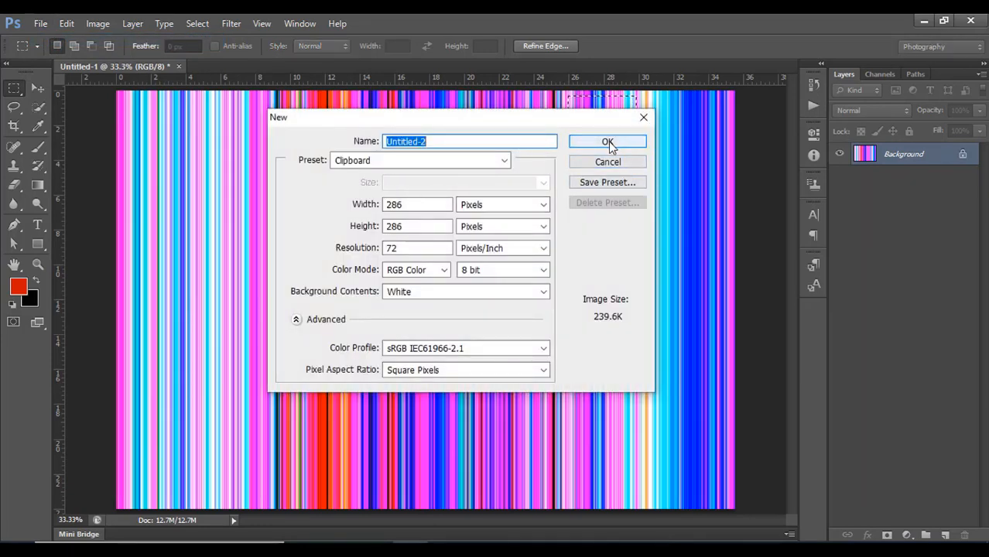
{"action": "left_click", "coordinate": [631, 144]}
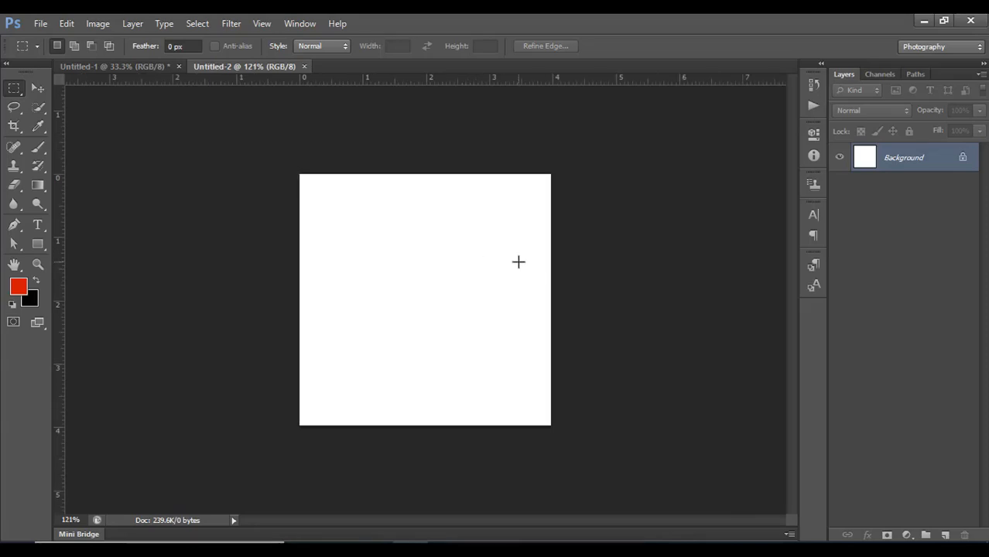
{"action": "key", "text": "ctrl+v"}
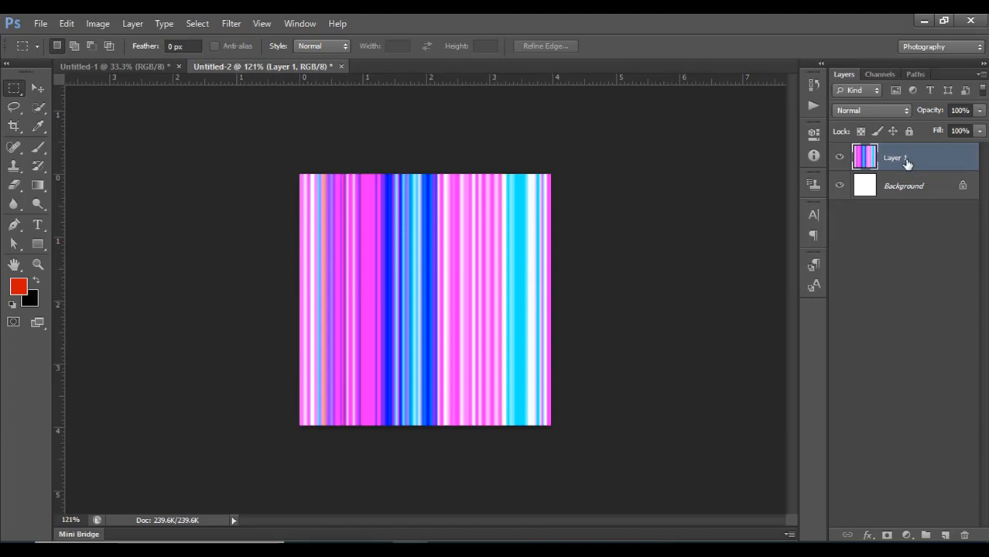
Duplicate the stripe layer, rotated 90° counter-clockwise, and set the copy's blend mode to Multiply.
{"action": "key", "text": "ctrl+j"}
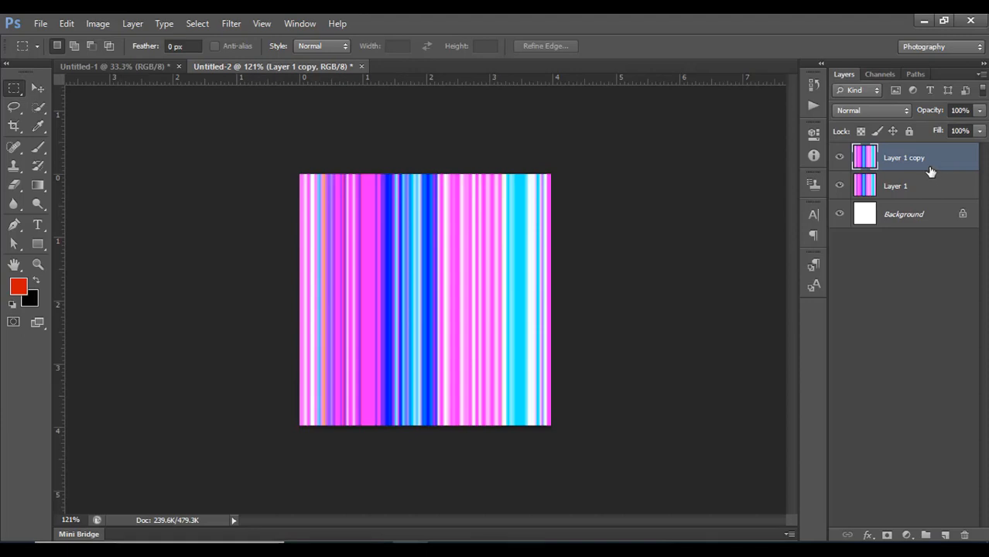
{"action": "key", "text": "ctrl+t"}
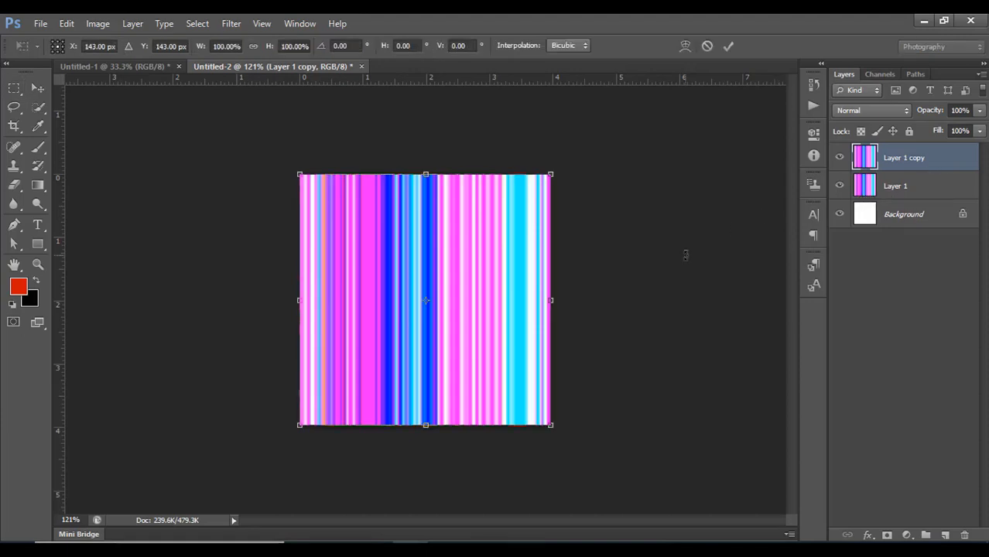
{"action": "left_click_drag", "start_coordinate": [624, 308], "coordinate": [440, 165]}
{"action": "left_click", "coordinate": [729, 46]}
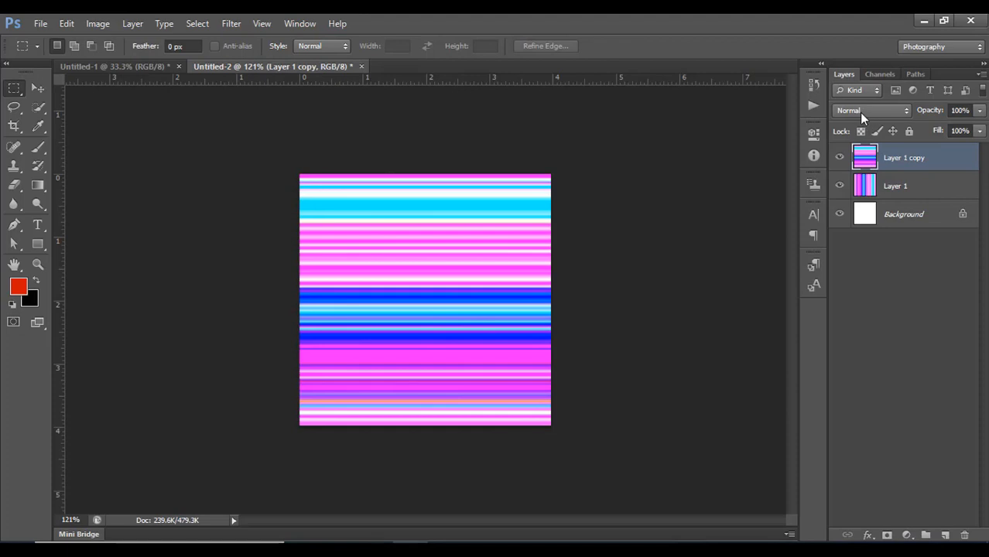
{"action": "left_click", "coordinate": [862, 115]}
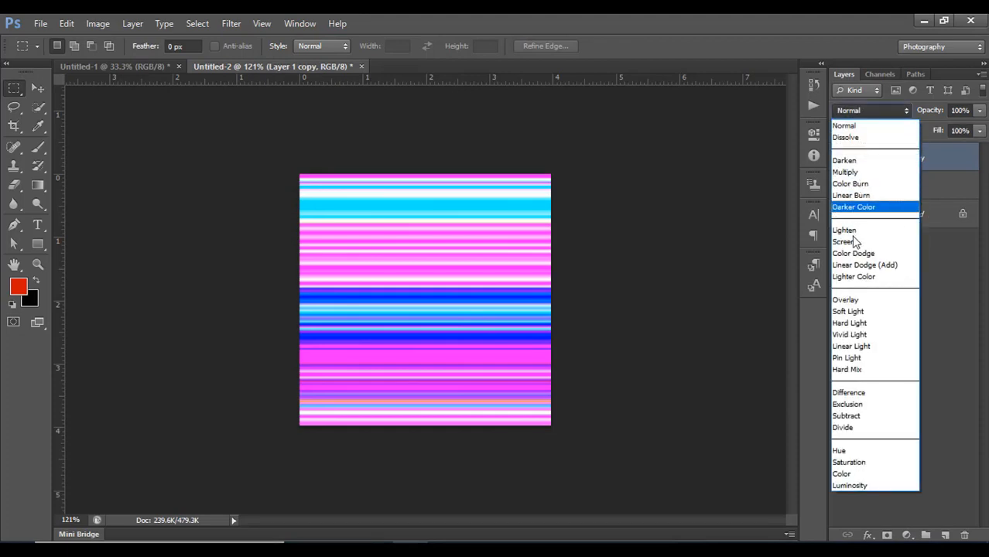
{"action": "left_click", "coordinate": [854, 172]}
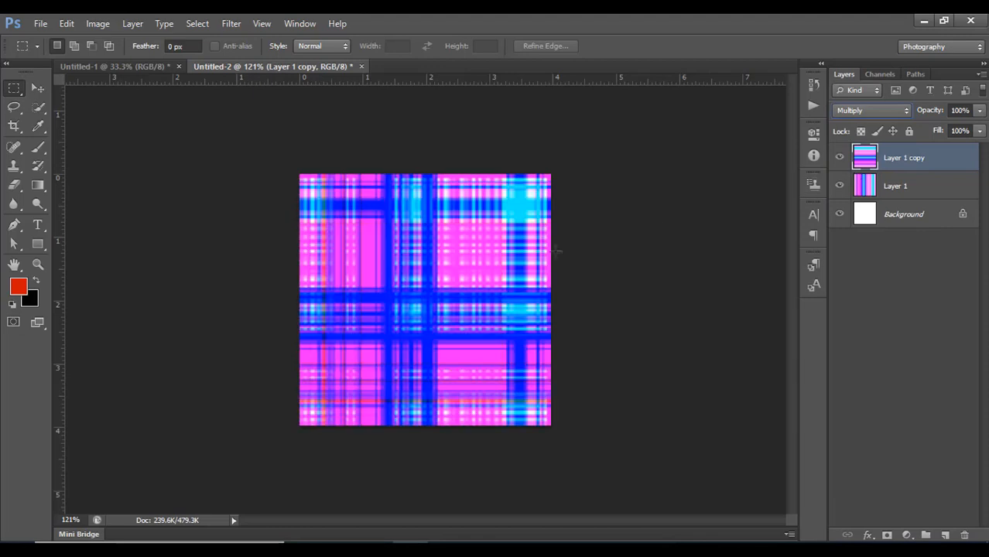
Define the plaid artwork as a pattern named Pattern 18.
{"action": "left_click", "coordinate": [67, 23]}
{"action": "left_click", "coordinate": [108, 65]}
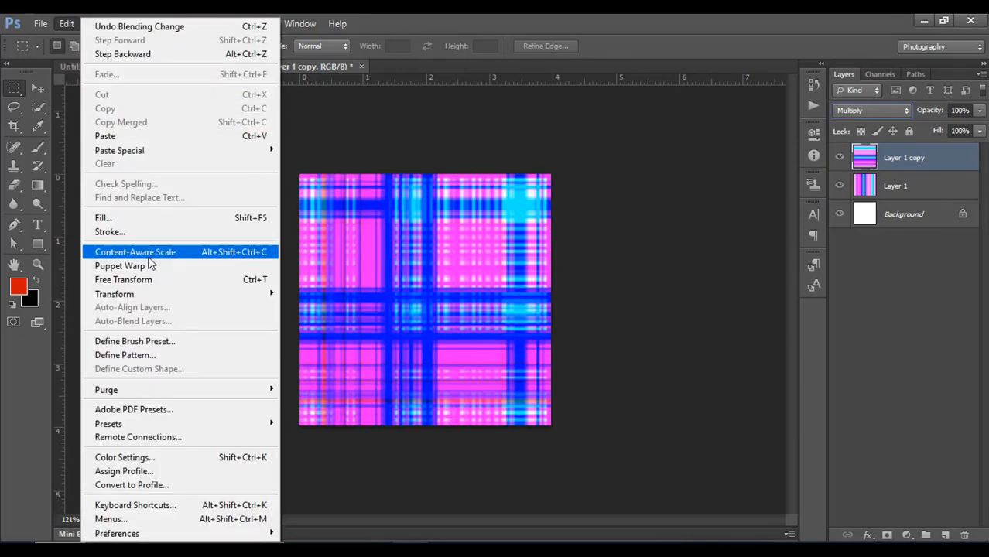
{"action": "left_click", "coordinate": [124, 356]}
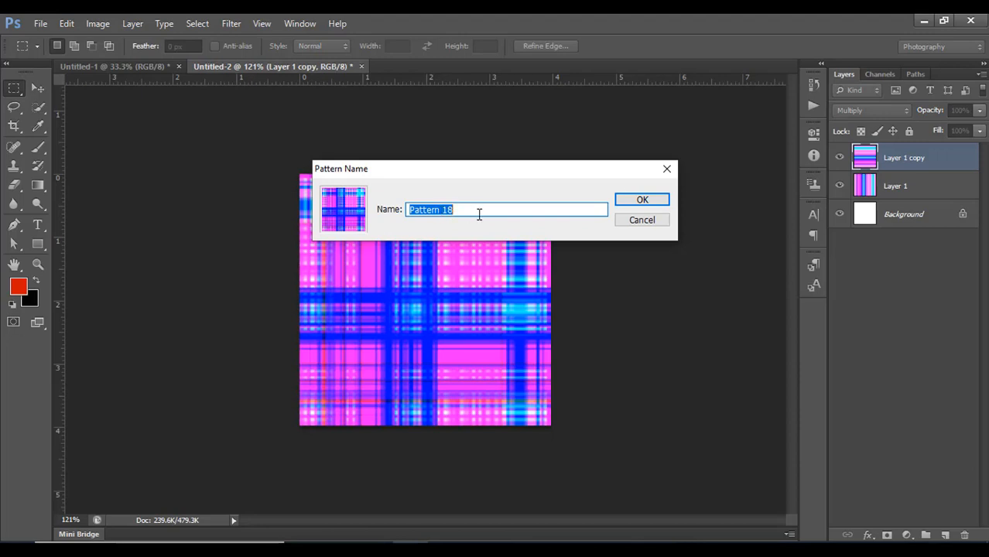
{"action": "left_click", "coordinate": [643, 201]}
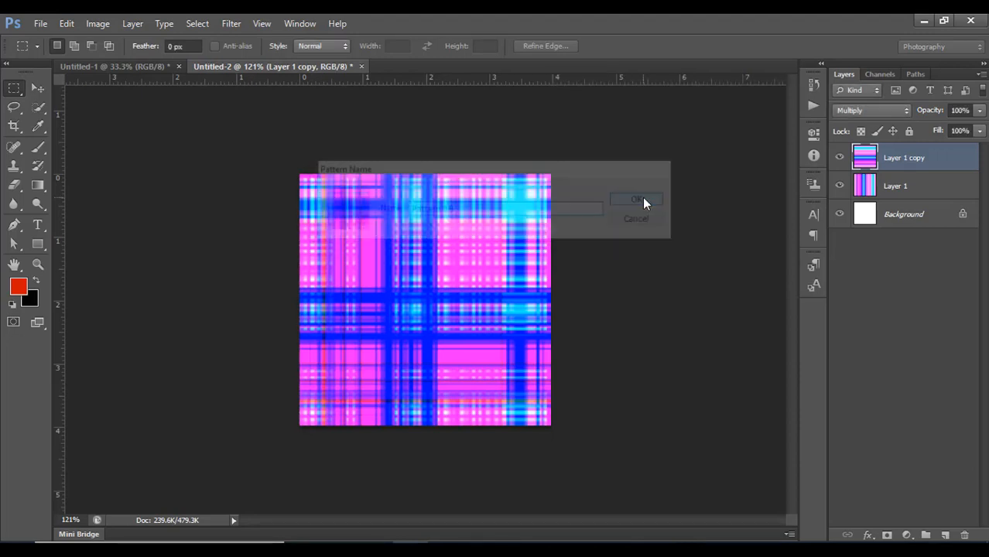
Close both the plaid and the striped documents without saving changes.
{"action": "left_click", "coordinate": [361, 67]}
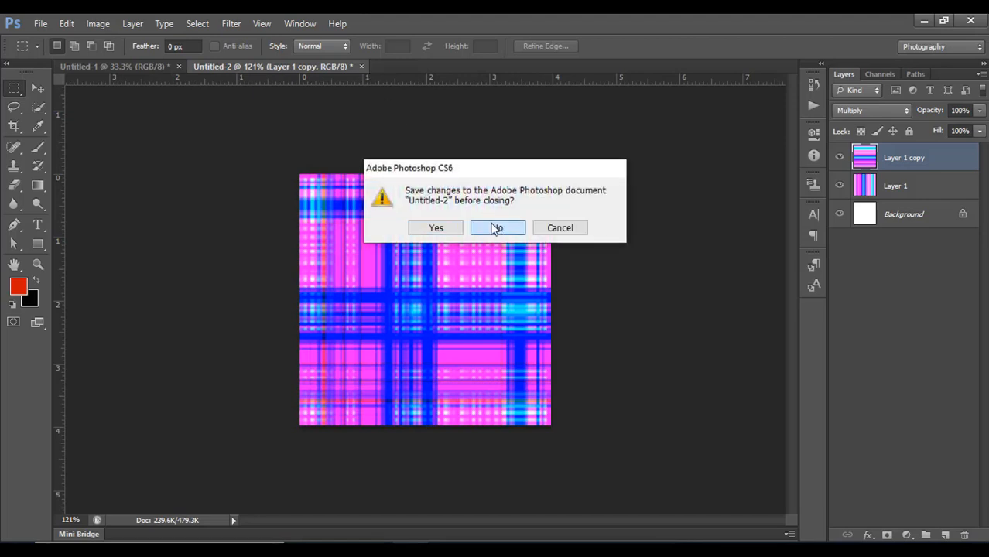
{"action": "left_click", "coordinate": [497, 225]}
{"action": "left_click", "coordinate": [178, 67]}
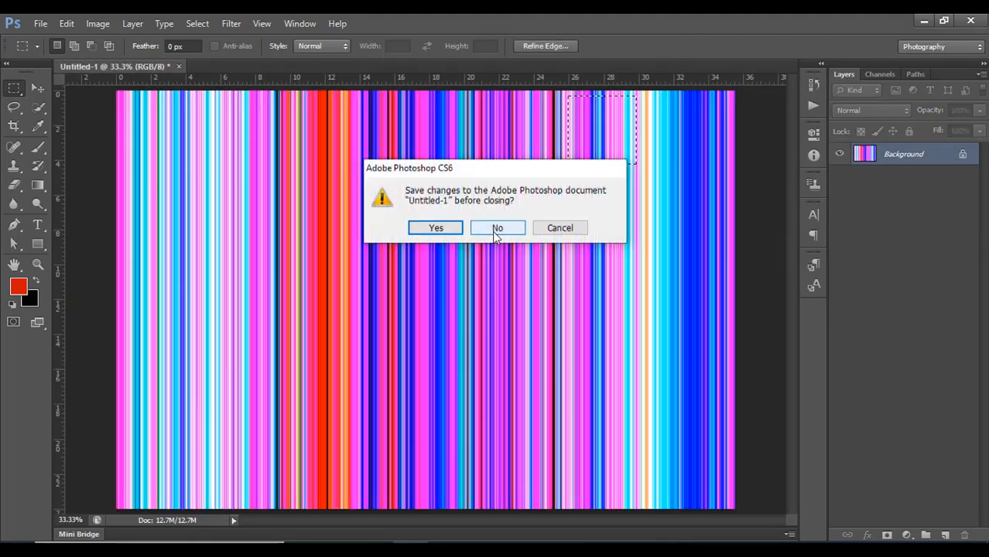
{"action": "left_click", "coordinate": [498, 225]}
Create a new white document 1080 pixels wide and 720 pixels high at 72 pixels/inch.
{"action": "left_click", "coordinate": [43, 23]}
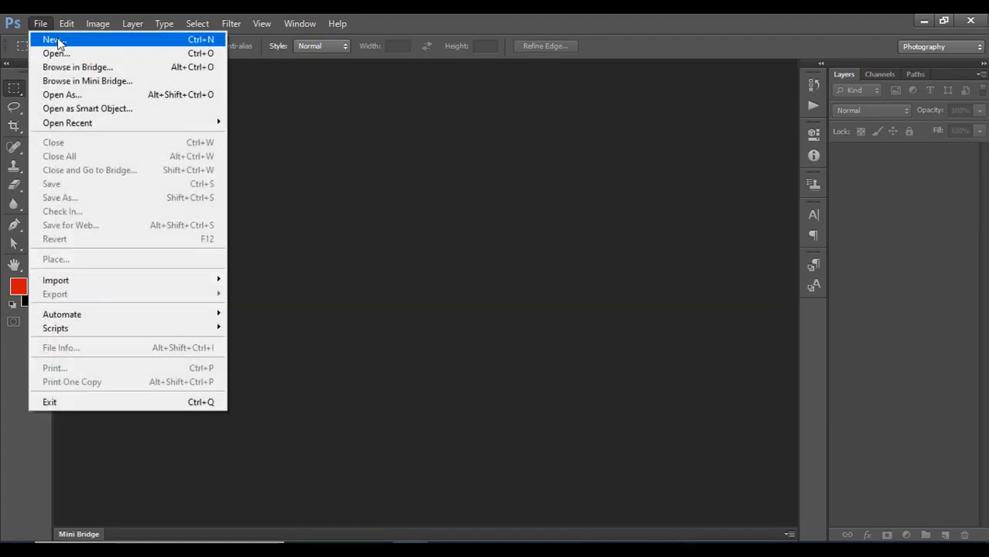
{"action": "left_click", "coordinate": [50, 37]}
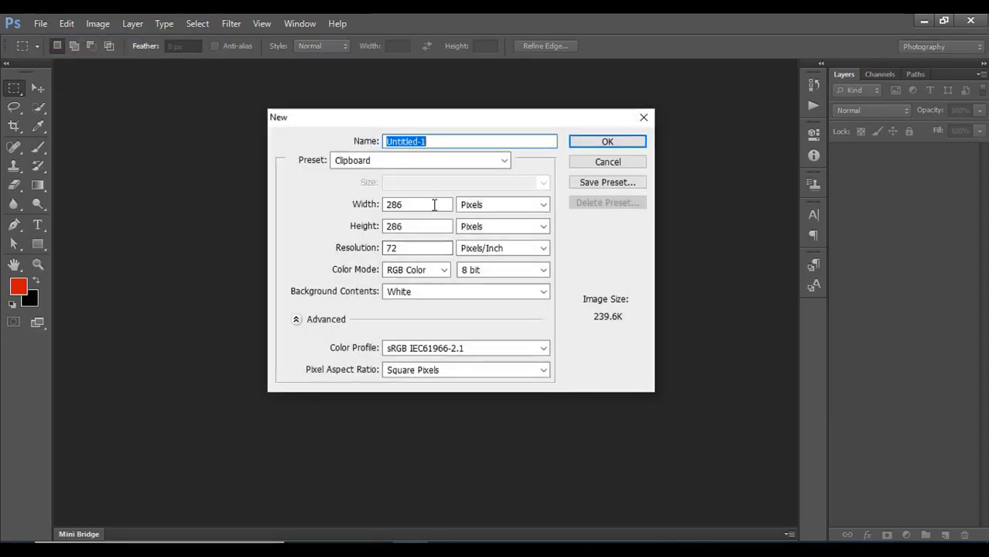
{"action": "left_click_drag", "start_coordinate": [439, 204], "coordinate": [372, 202]}
{"action": "type", "text": "1080"}
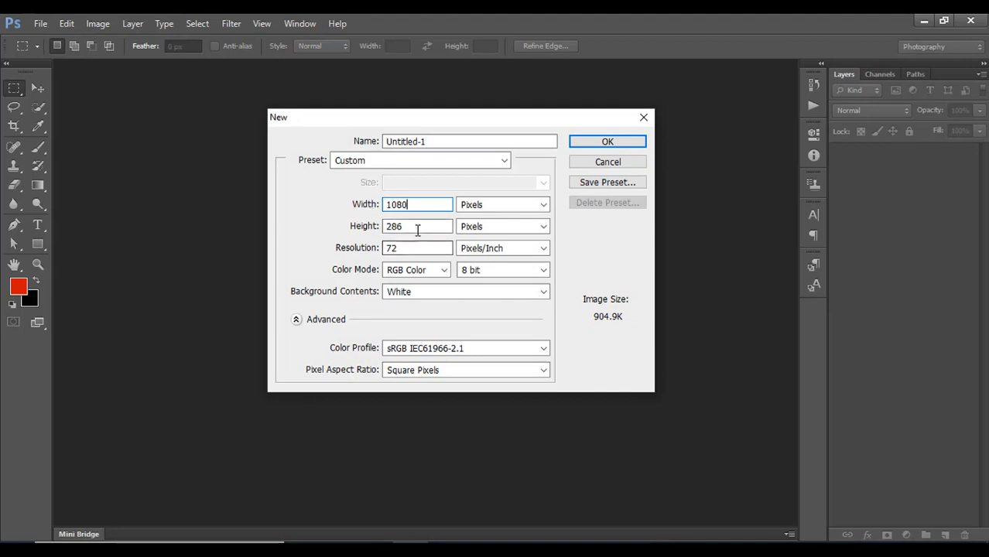
{"action": "left_click_drag", "start_coordinate": [418, 227], "coordinate": [380, 226]}
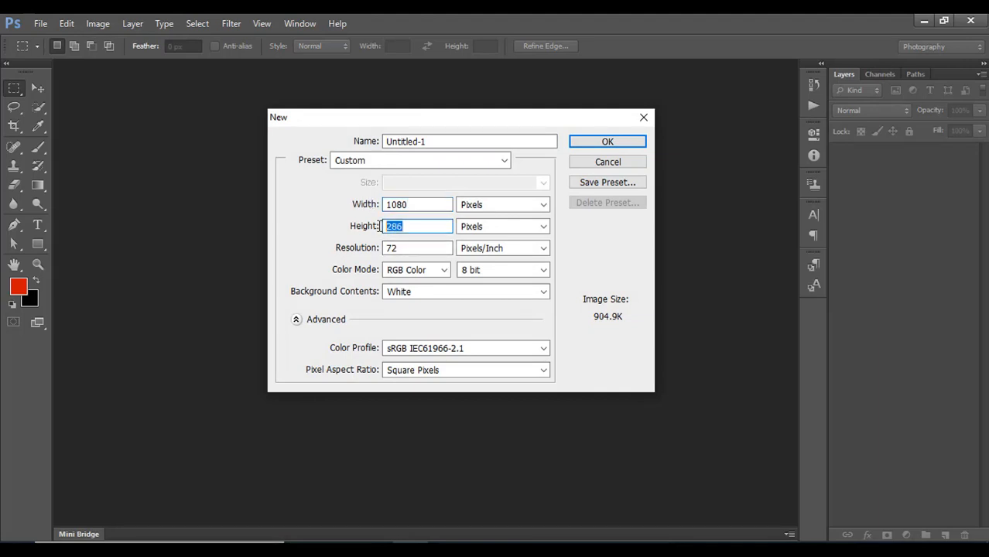
{"action": "type", "text": "720"}
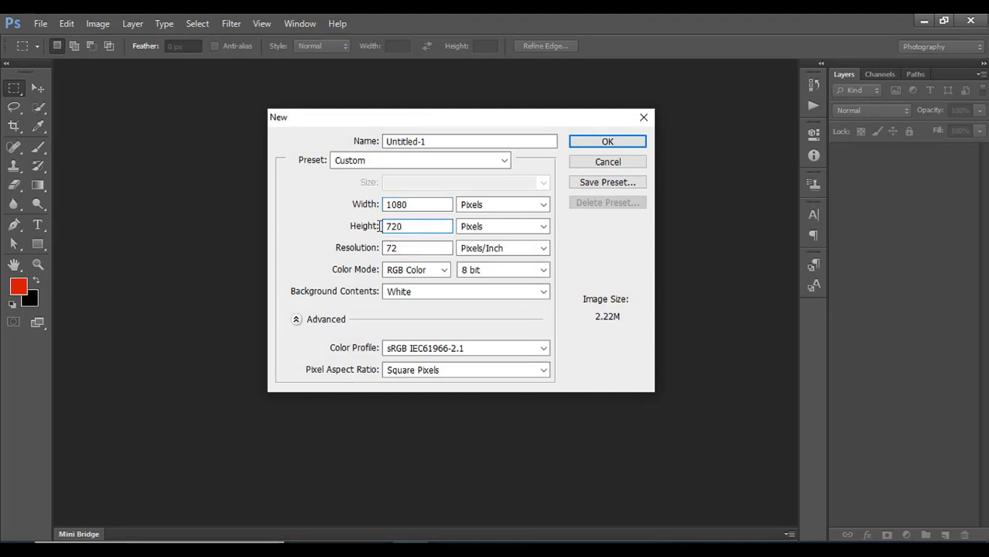
{"action": "left_click", "coordinate": [602, 147]}
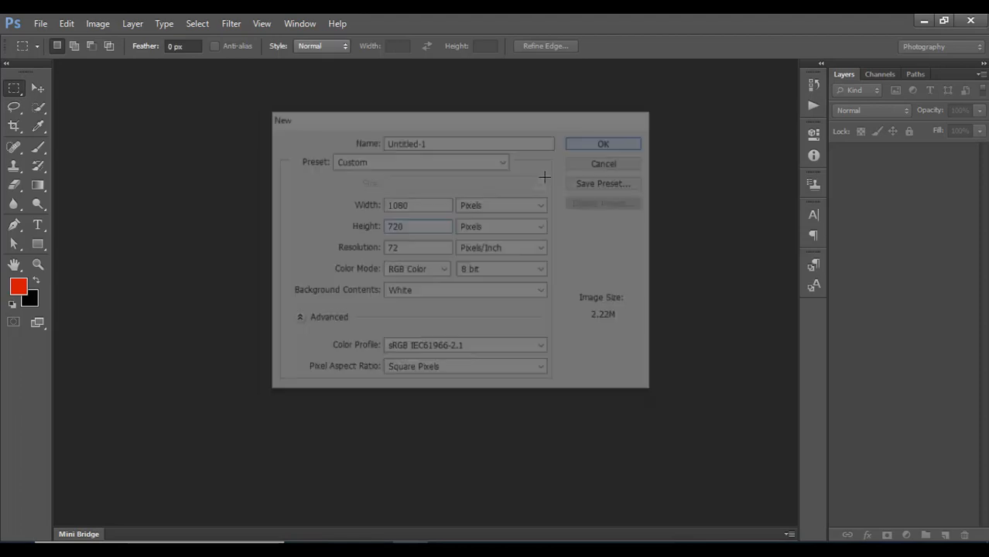
Activate the Paint Bucket Tool and set its fill source to Pattern.
{"action": "scroll", "coordinate": [478, 251], "scroll_direction": "up", "scroll_amount": 1}
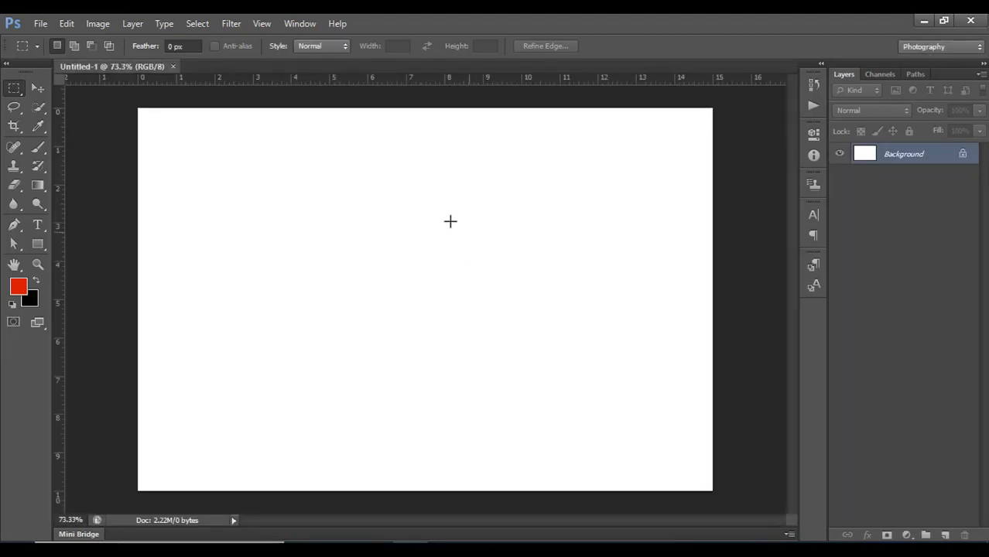
{"action": "left_click", "coordinate": [38, 188]}
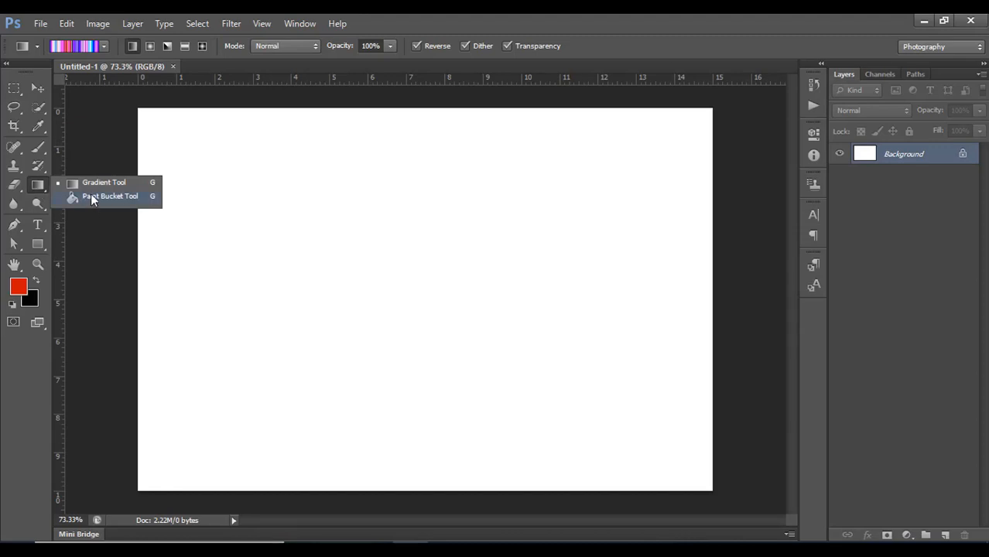
{"action": "left_click", "coordinate": [87, 198]}
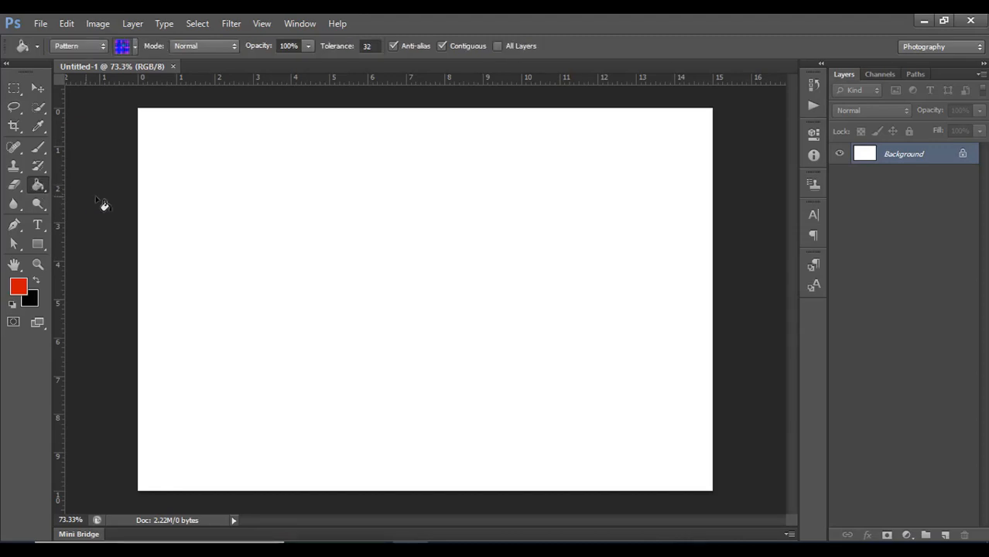
{"action": "left_click", "coordinate": [65, 45]}
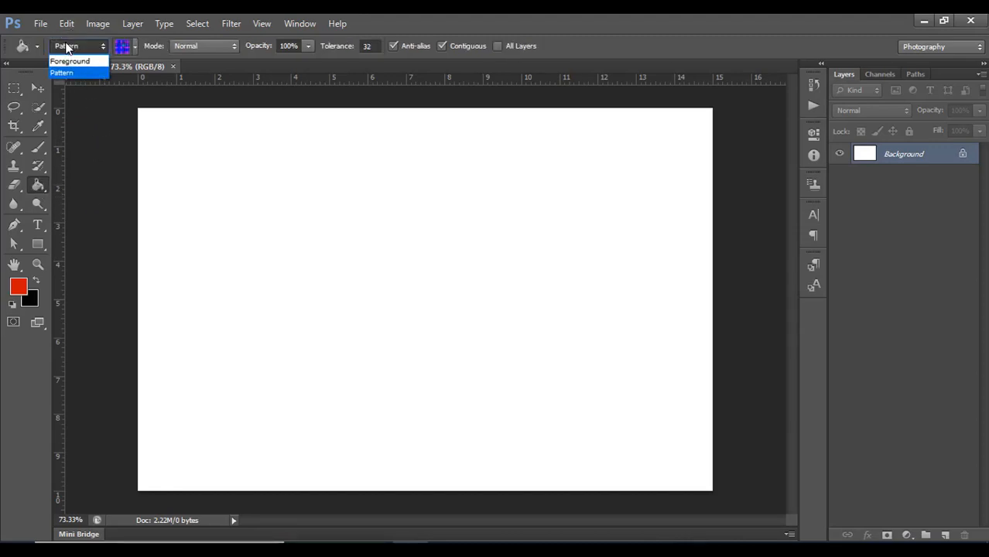
{"action": "left_click", "coordinate": [66, 61]}
{"action": "left_click", "coordinate": [67, 46]}
{"action": "left_click", "coordinate": [75, 45]}
{"action": "left_click", "coordinate": [75, 45]}
{"action": "left_click", "coordinate": [74, 72]}
Choose the newly defined pink and blue plaid pattern and fill the white Background layer with it.
{"action": "left_click", "coordinate": [134, 48]}
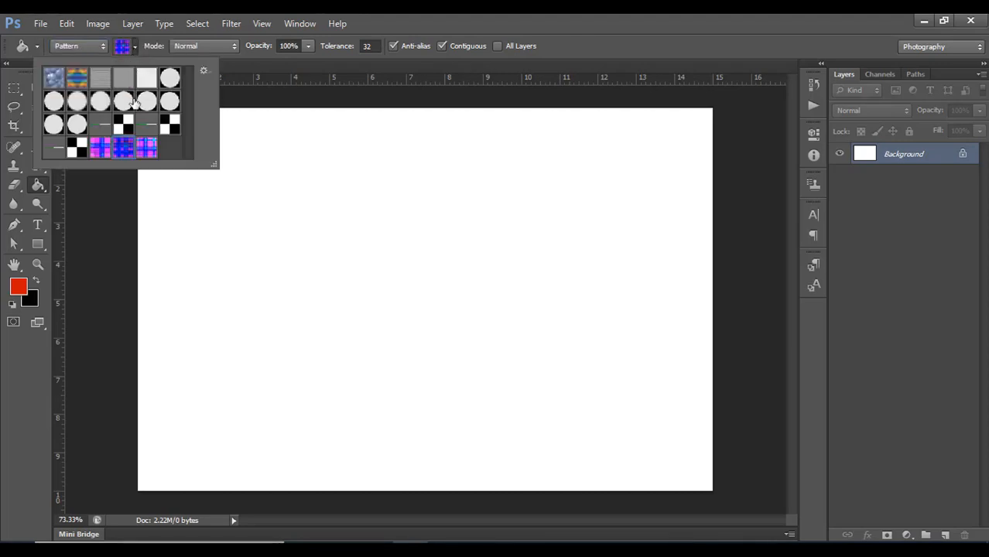
{"action": "left_click", "coordinate": [147, 148]}
{"action": "left_click", "coordinate": [135, 46]}
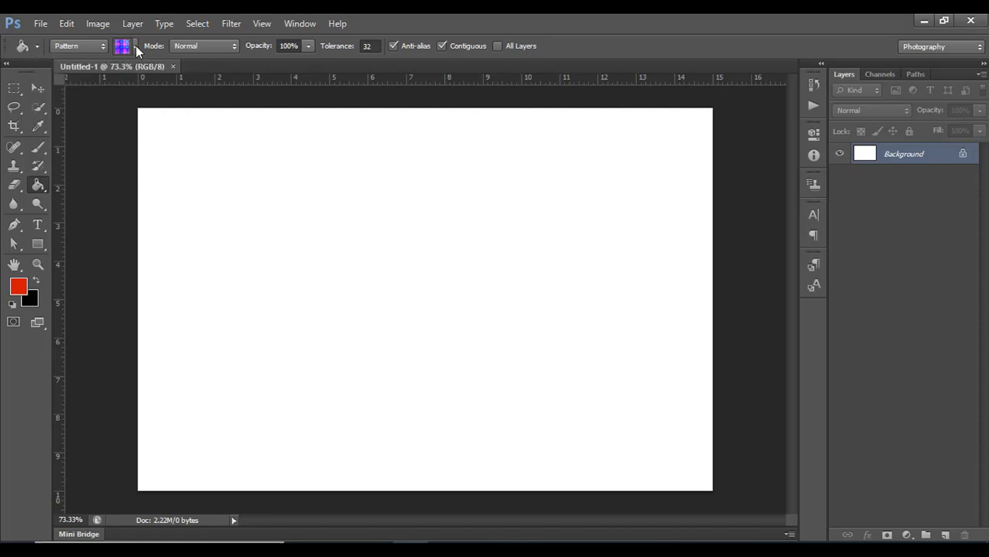
{"action": "left_click", "coordinate": [309, 217]}
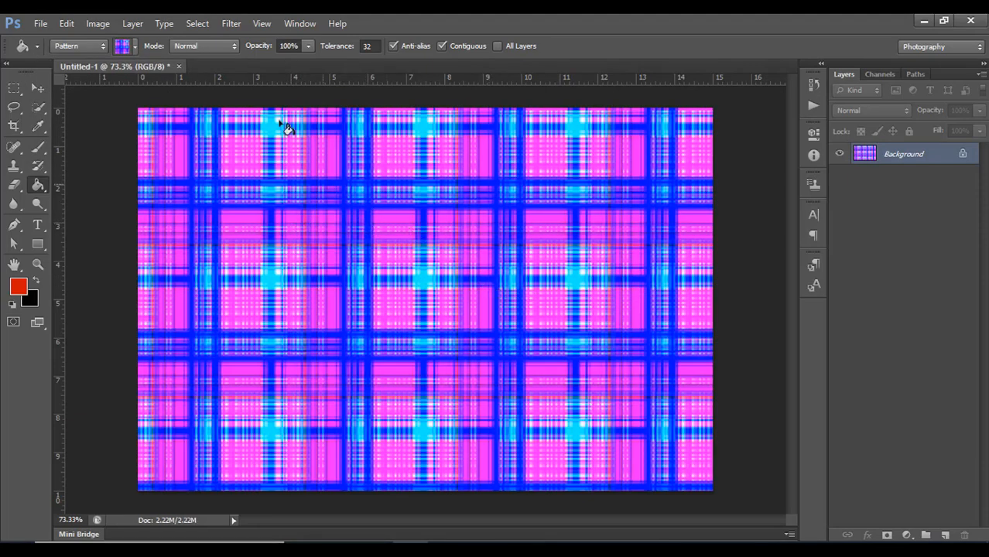
Apply the Crystallize filter to the plaid-filled Background layer with a cell size of 44.
{"action": "left_click", "coordinate": [239, 24]}
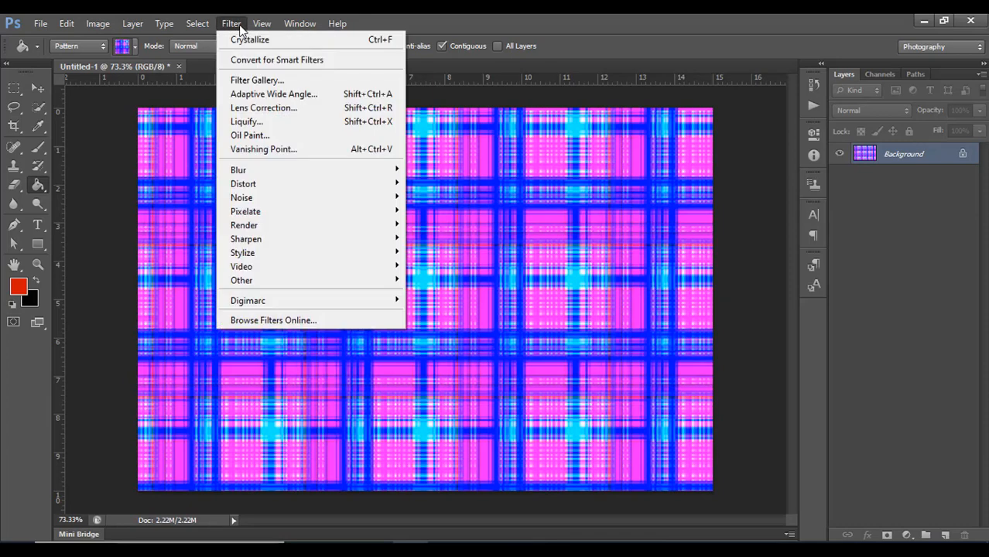
{"action": "mouse_move", "coordinate": [267, 214]}
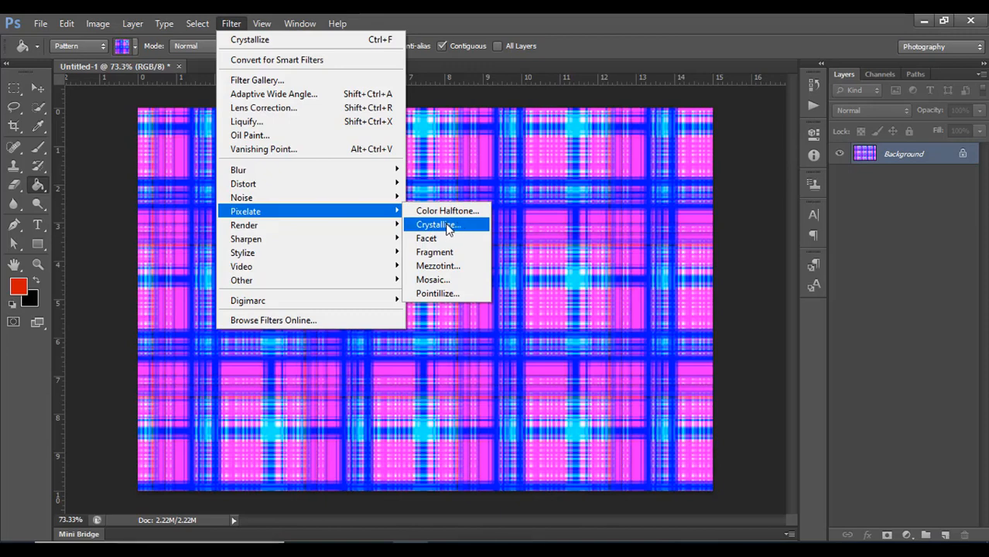
{"action": "left_click", "coordinate": [441, 226]}
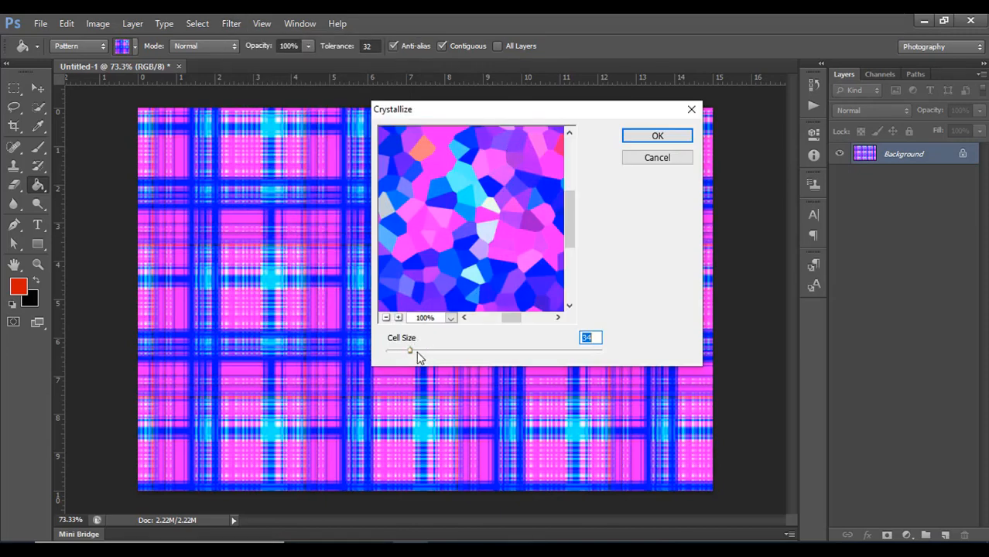
{"action": "mouse_move", "coordinate": [410, 353]}
{"action": "left_mouse_down"}
{"action": "mouse_move", "coordinate": [389, 357]}
{"action": "mouse_move", "coordinate": [418, 354]}
{"action": "left_mouse_up"}
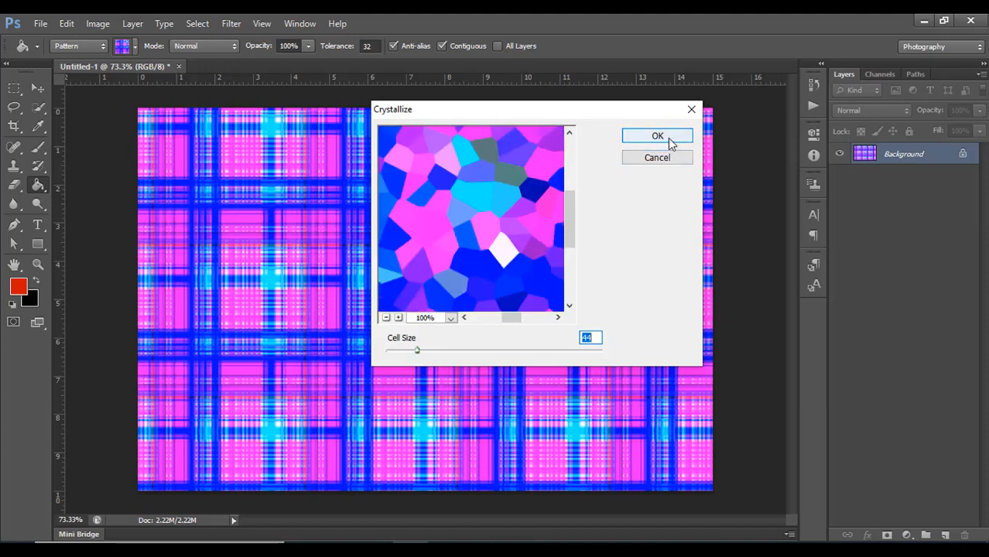
{"action": "left_click", "coordinate": [668, 138]}
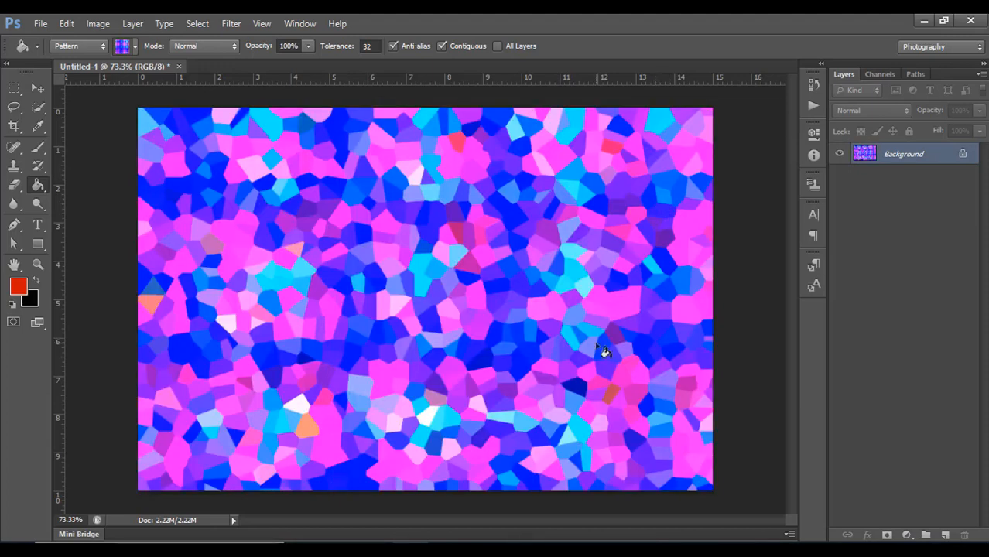